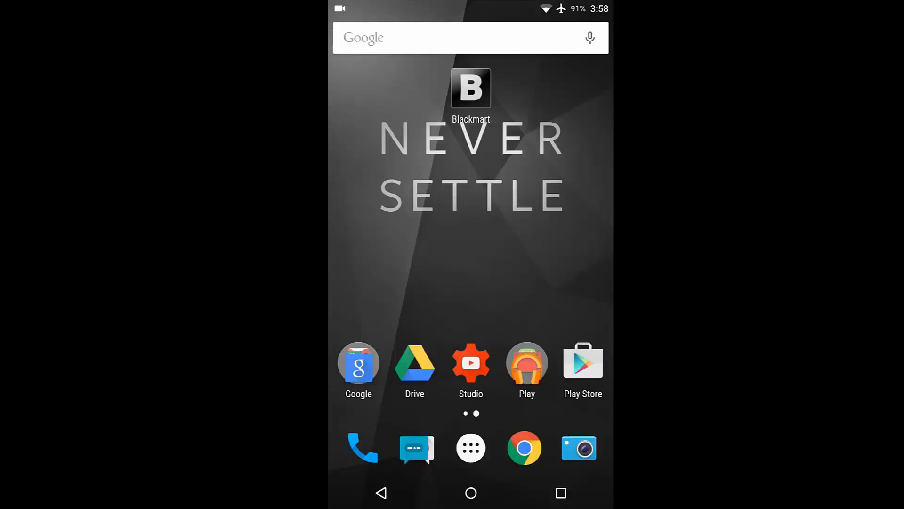
# Step: Peek at the app drawer, then pull the quick settings shade down over the home screen
pyautogui.click(438, 339)
pyautogui.click(470, 446)
pyautogui.click(471, 493)
pyautogui.moveTo(595, 14); pyautogui.dragTo(560, 293)
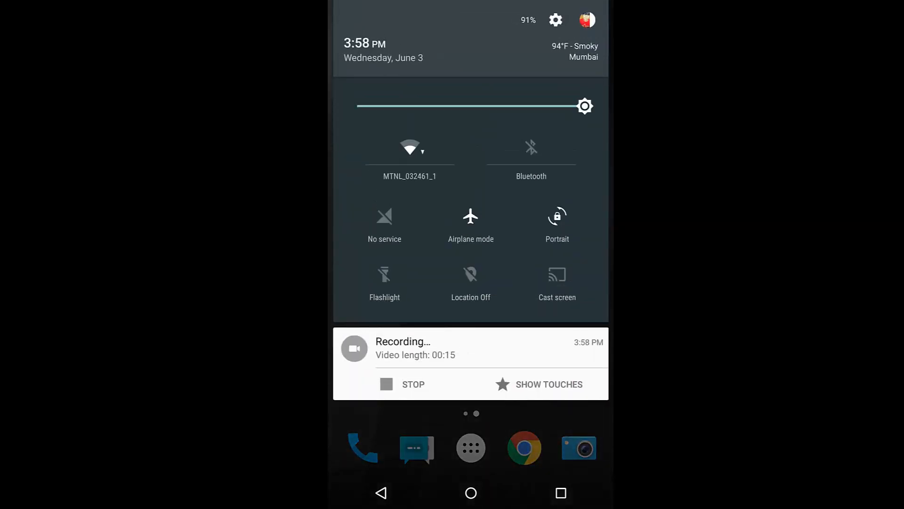
# Step: From Settings, check About phone shows Cyanogen OS 12.0 on Android 5.0.2
pyautogui.click(588, 20)
pyautogui.click(557, 20)
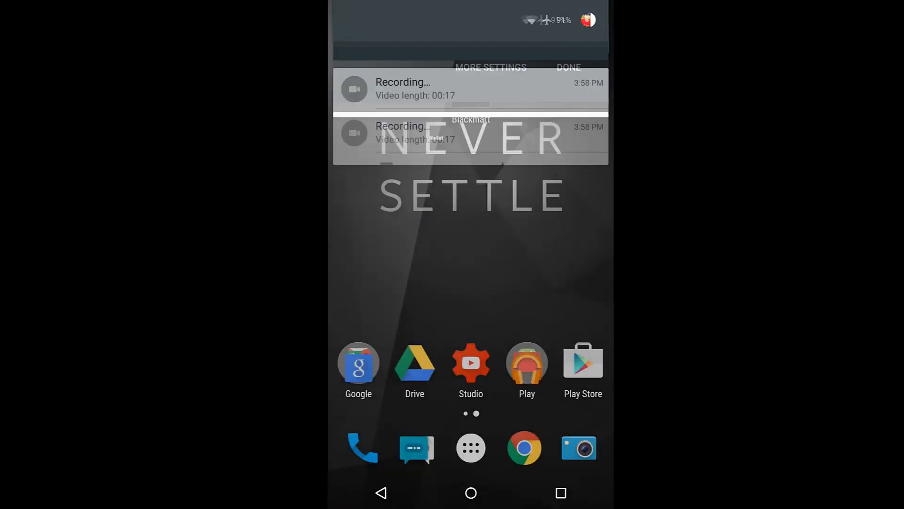
pyautogui.scroll(-10, 516, 284)
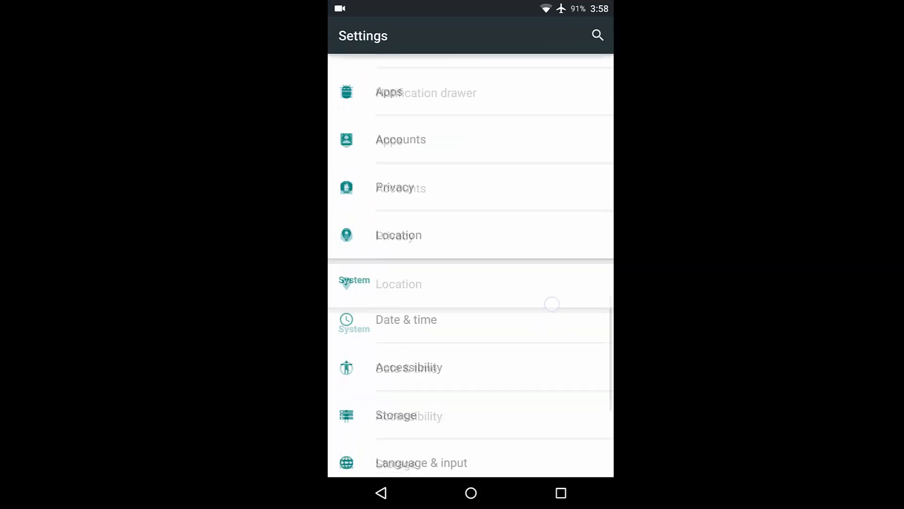
pyautogui.scroll(-10, 551, 305)
pyautogui.click(471, 448)
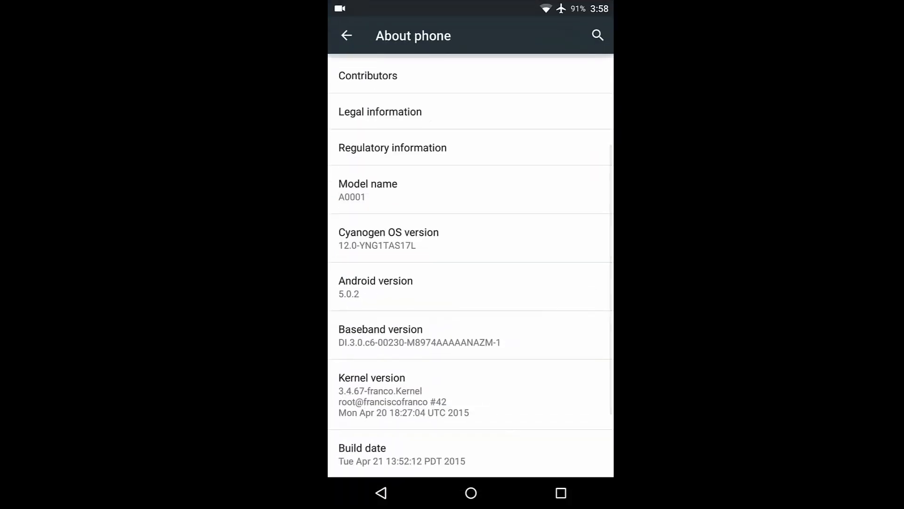
pyautogui.click(526, 248)
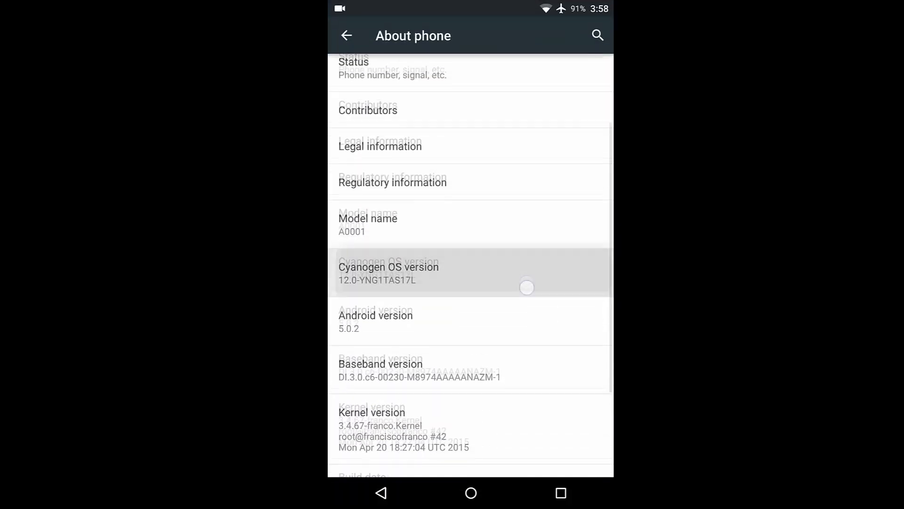
pyautogui.moveTo(525, 248); pyautogui.dragTo(525, 290)
pyautogui.click(490, 325)
pyautogui.moveTo(491, 325); pyautogui.dragTo(537, 313)
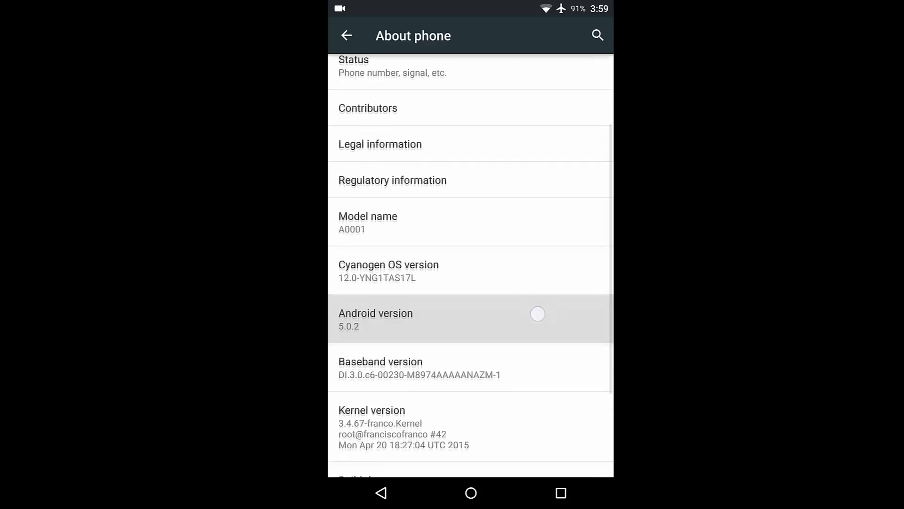
pyautogui.press('Escape')
pyautogui.moveTo(541, 233); pyautogui.dragTo(547, 379)
# Step: Verify Unknown sources is enabled under Security, then return home
pyautogui.click(534, 324)
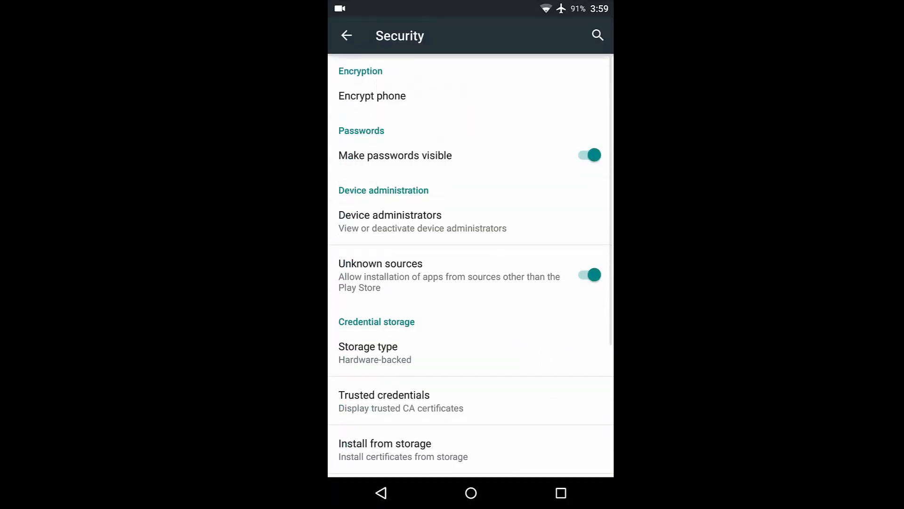
pyautogui.moveTo(478, 276); pyautogui.dragTo(480, 293)
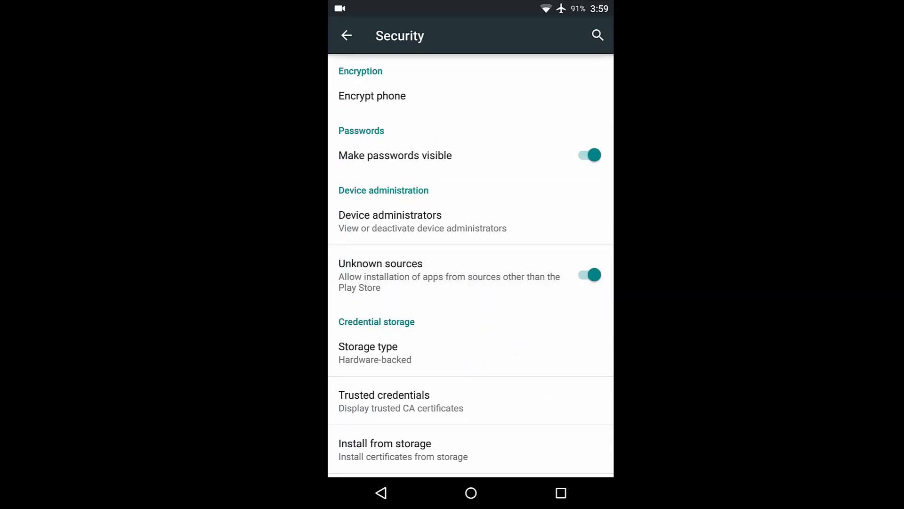
pyautogui.click(480, 501)
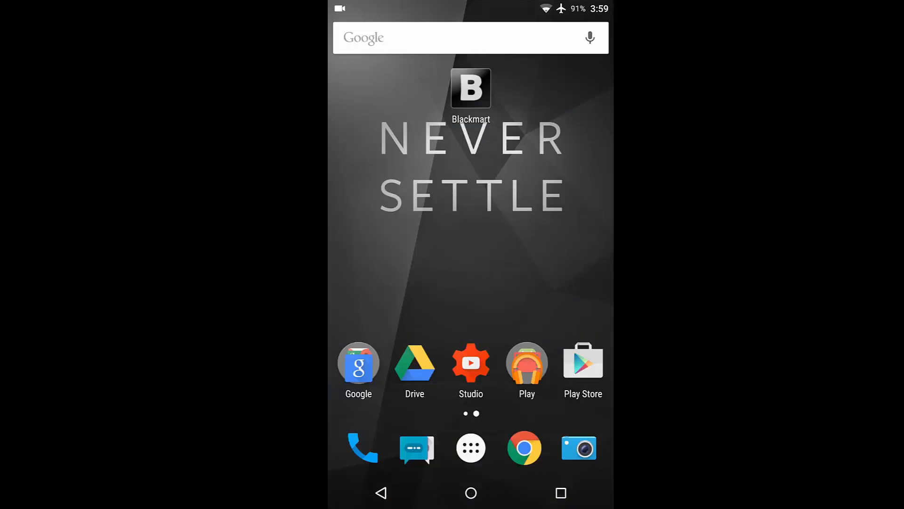
# Step: Launch Blackmart Alpha from its home-screen shortcut
pyautogui.click(471, 447)
pyautogui.click(471, 492)
pyautogui.click(496, 107)
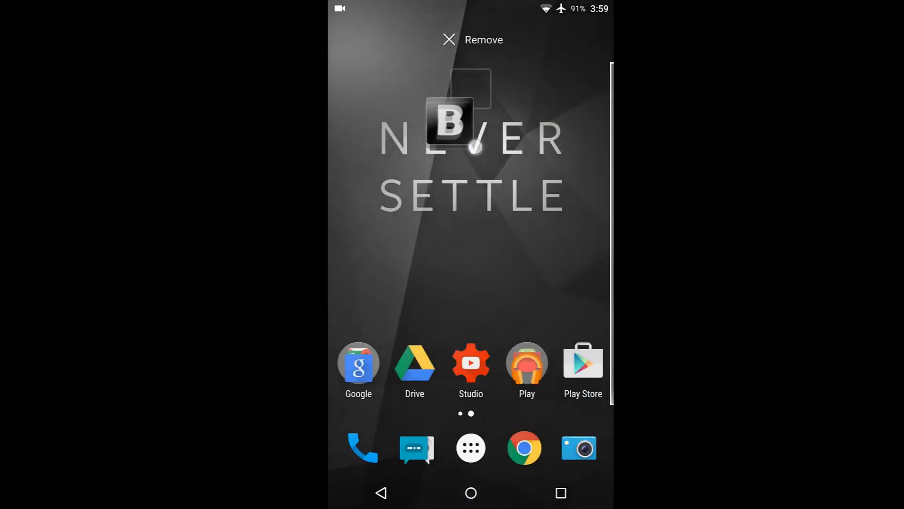
pyautogui.moveTo(497, 108); pyautogui.dragTo(492, 109)
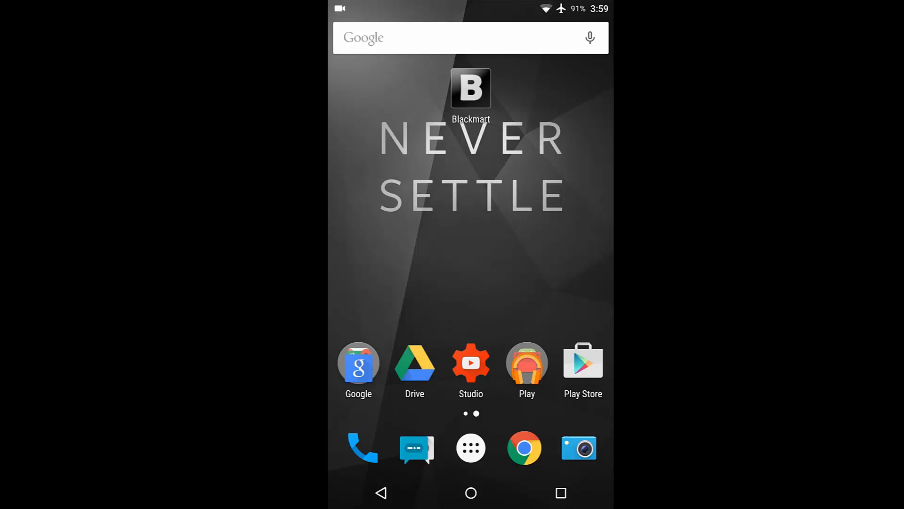
pyautogui.click(470, 88)
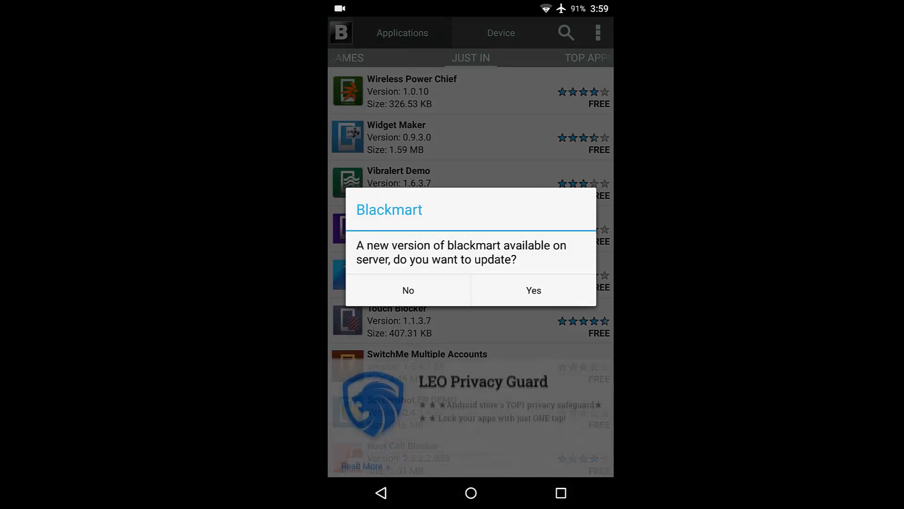
# Step: Decline the Blackmart update and dismiss the LEO Privacy Guard ad
pyautogui.click(440, 289)
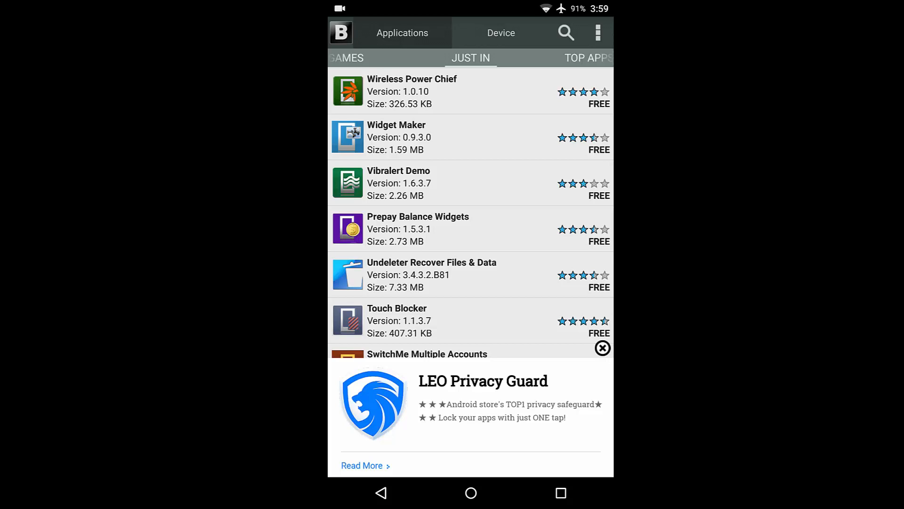
pyautogui.click(602, 348)
# Step: Search the store for 'cm12 themes' and view the Gorgia CM12/CM12.1 Theme details
pyautogui.click(566, 33)
pyautogui.write('cm')
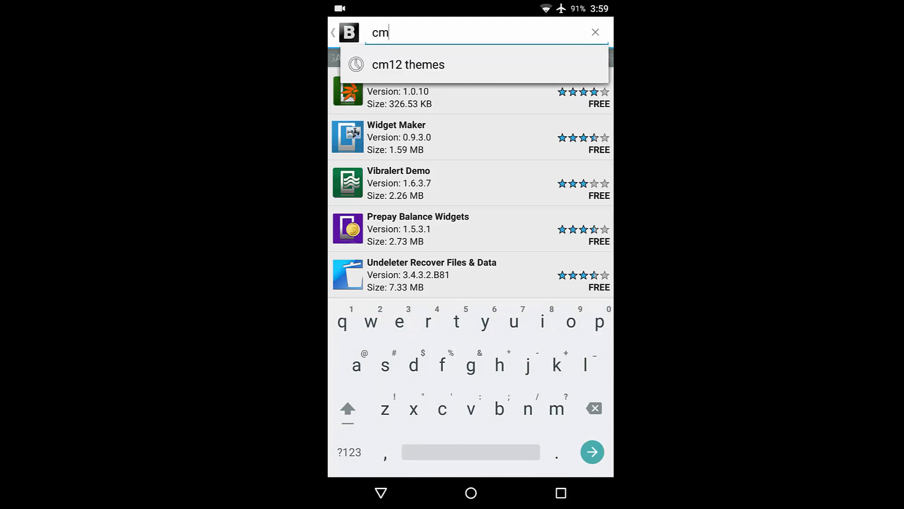
pyautogui.click(408, 65)
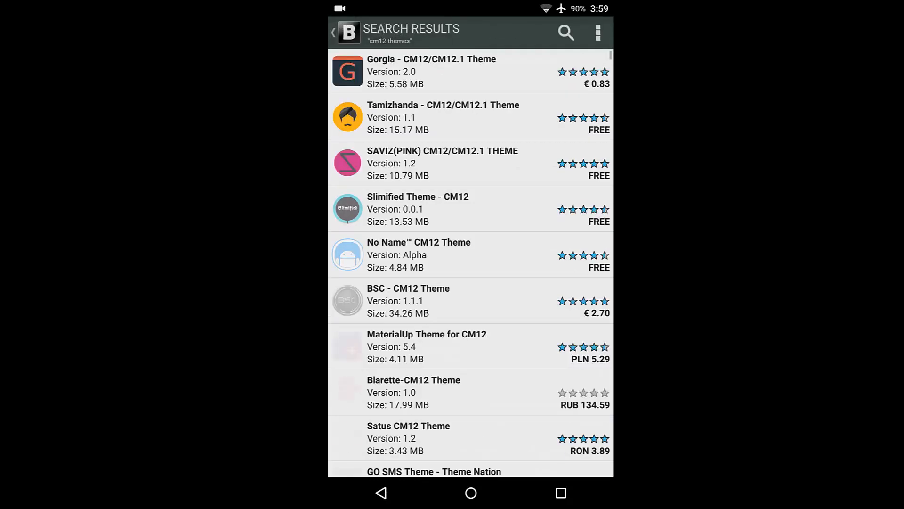
pyautogui.scroll(-10, 471, 263)
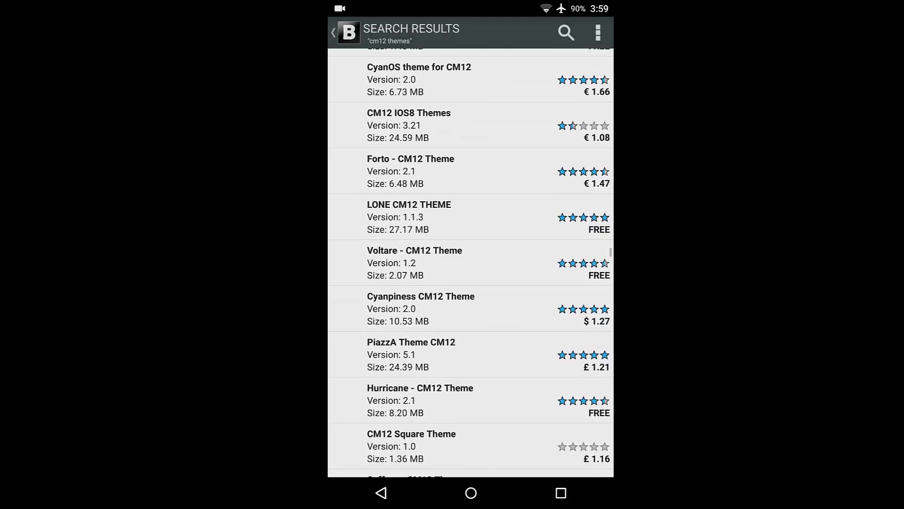
pyautogui.scroll(10, 524, 344)
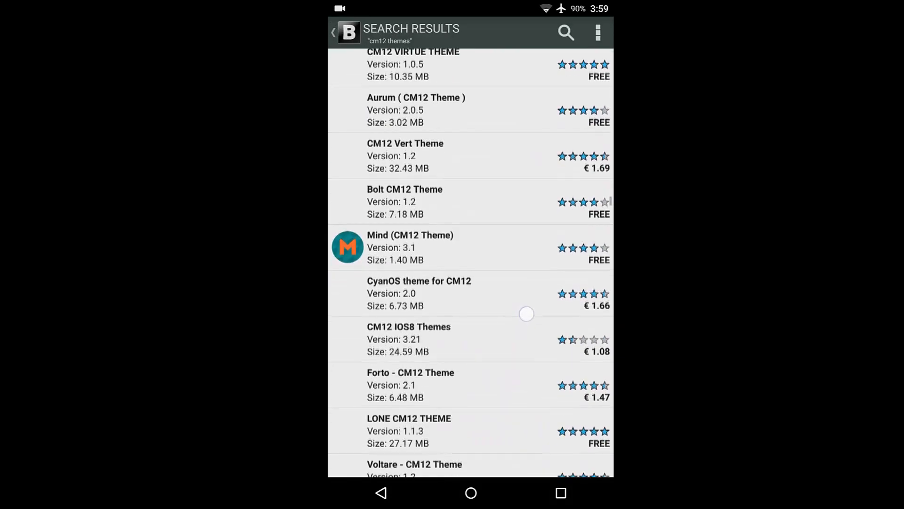
pyautogui.scroll(10, 524, 344)
pyautogui.scroll(10, 535, 276)
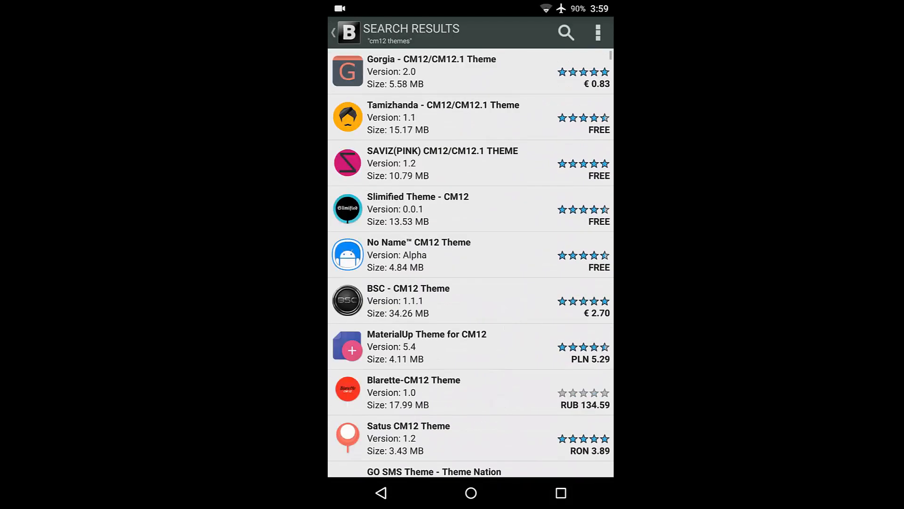
pyautogui.scroll(-5, 518, 391)
pyautogui.scroll(5, 517, 392)
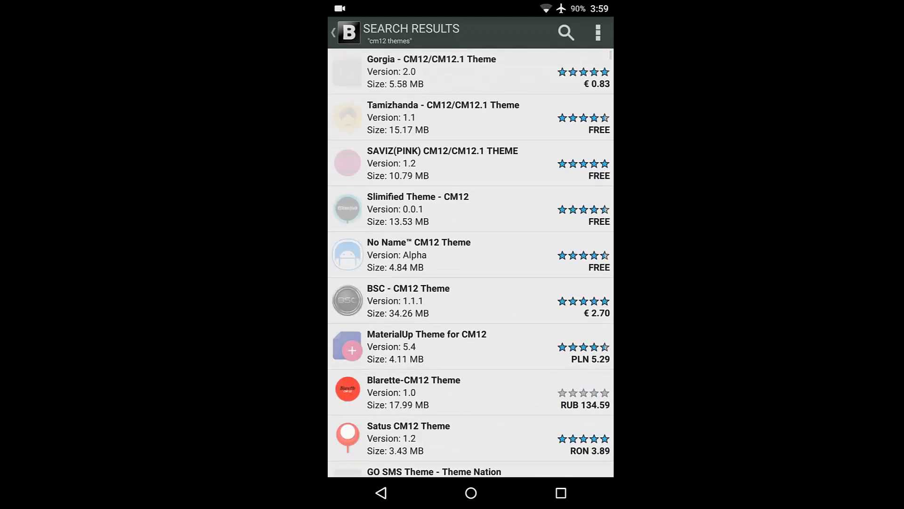
pyautogui.click(601, 82)
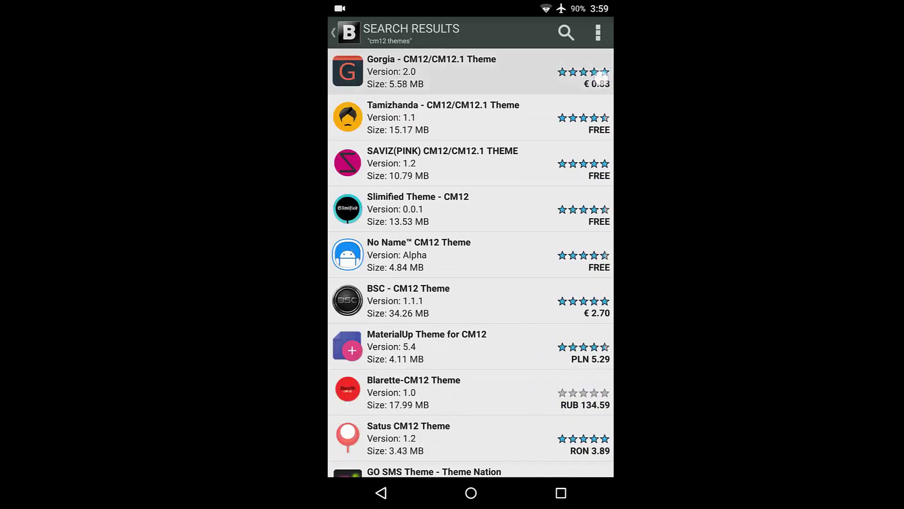
pyautogui.click(605, 103)
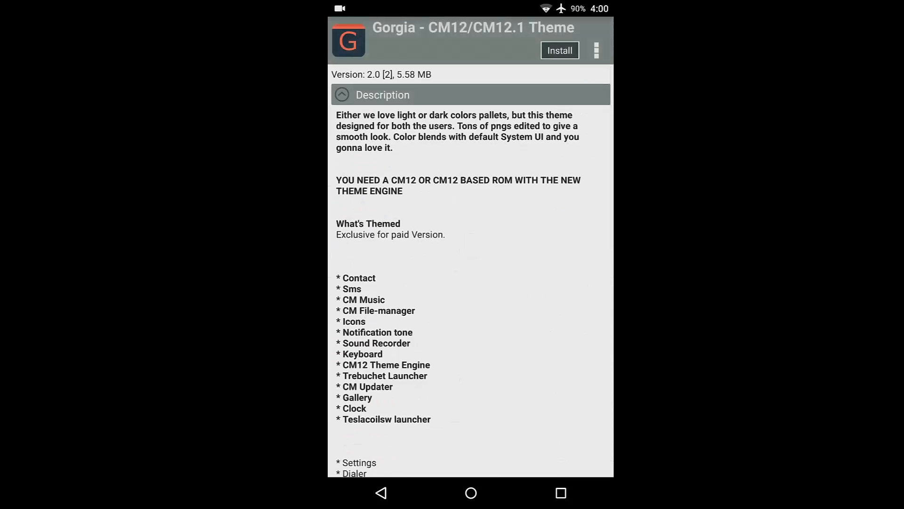
pyautogui.moveTo(547, 399); pyautogui.dragTo(548, 333)
pyautogui.moveTo(525, 373); pyautogui.dragTo(533, 338)
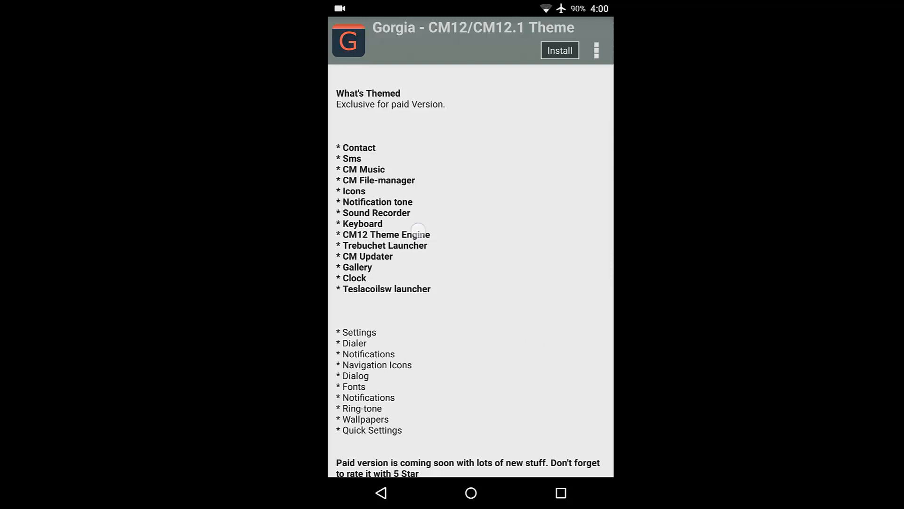
pyautogui.moveTo(418, 230)
pyautogui.mouseDown()
pyautogui.moveTo(533, 237)
pyautogui.moveTo(529, 219)
pyautogui.moveTo(511, 389)
pyautogui.mouseUp()
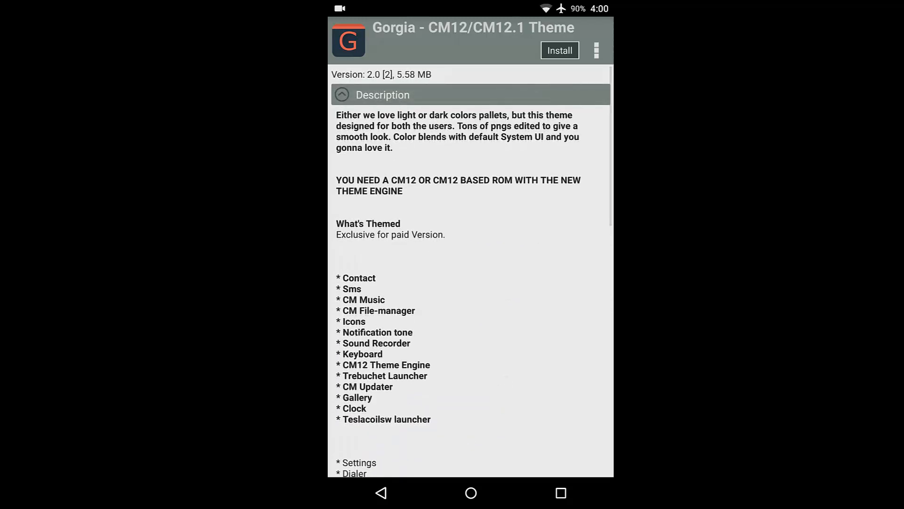
# Step: Install Gorgia 2.0, granting superuser access and declining the Play Store window
pyautogui.click(560, 50)
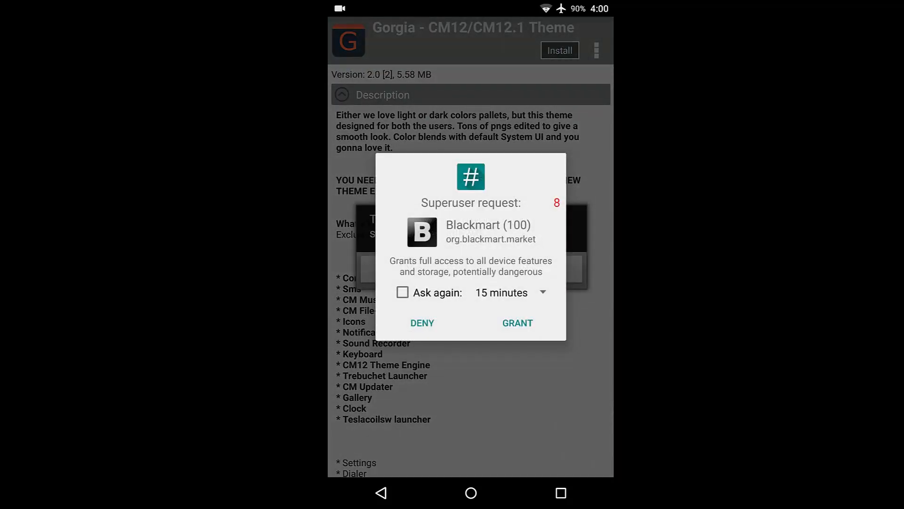
pyautogui.click(520, 318)
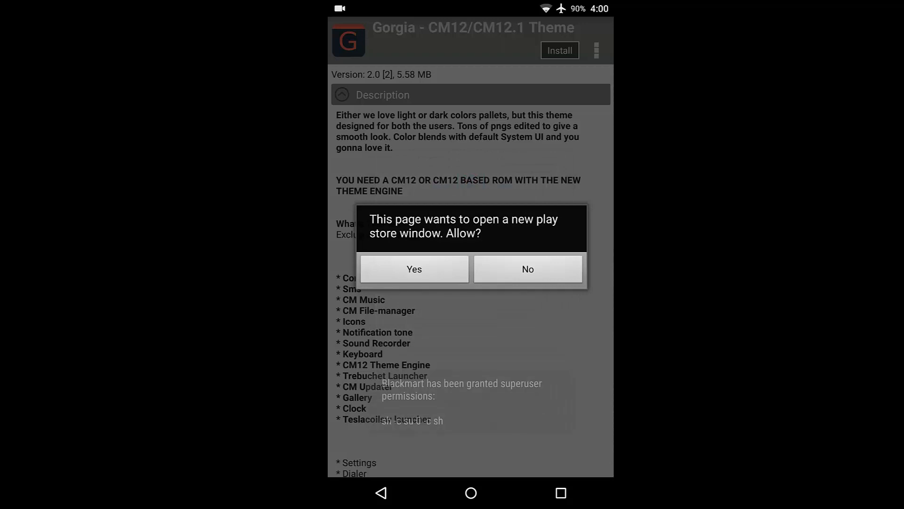
pyautogui.click(528, 269)
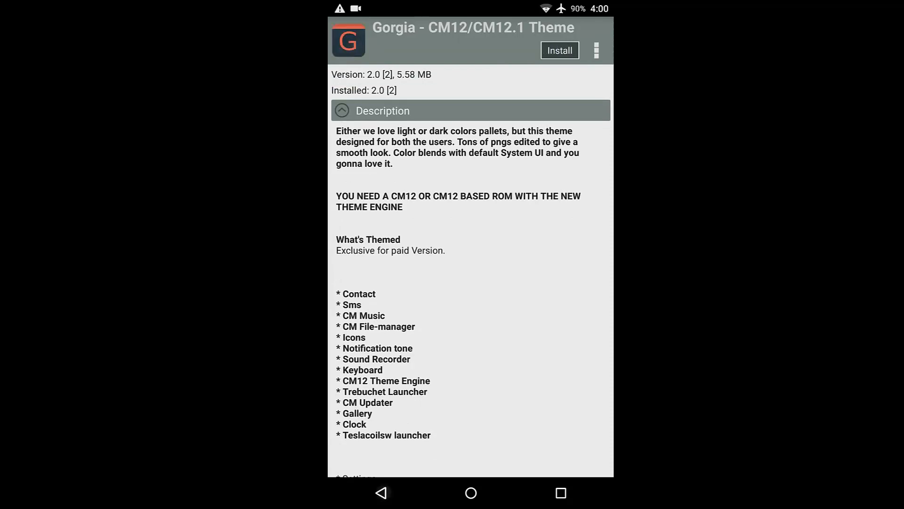
pyautogui.click(380, 492)
# Step: Install version 5.4 of MaterialUp Theme for CM12 from the search results
pyautogui.moveTo(485, 286); pyautogui.dragTo(486, 259)
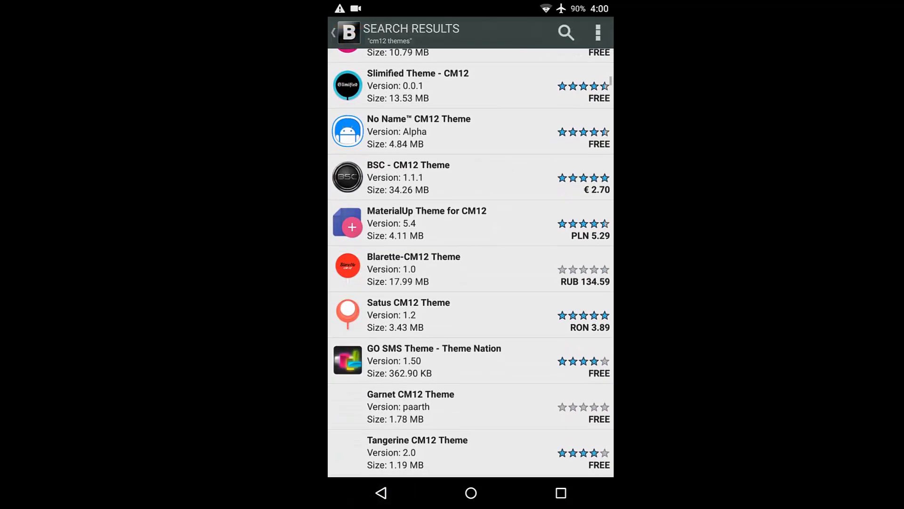
pyautogui.moveTo(565, 298); pyautogui.dragTo(565, 207)
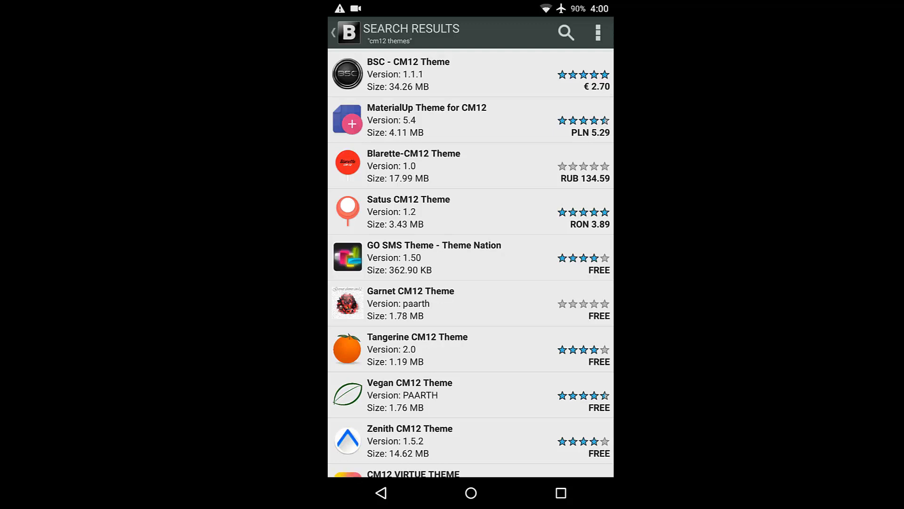
pyautogui.click(453, 120)
pyautogui.click(560, 50)
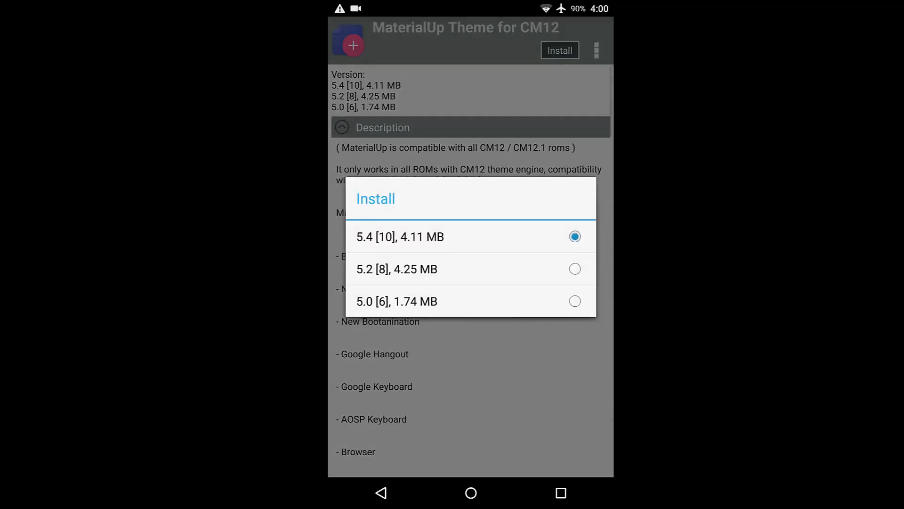
pyautogui.moveTo(552, 236); pyautogui.dragTo(505, 278)
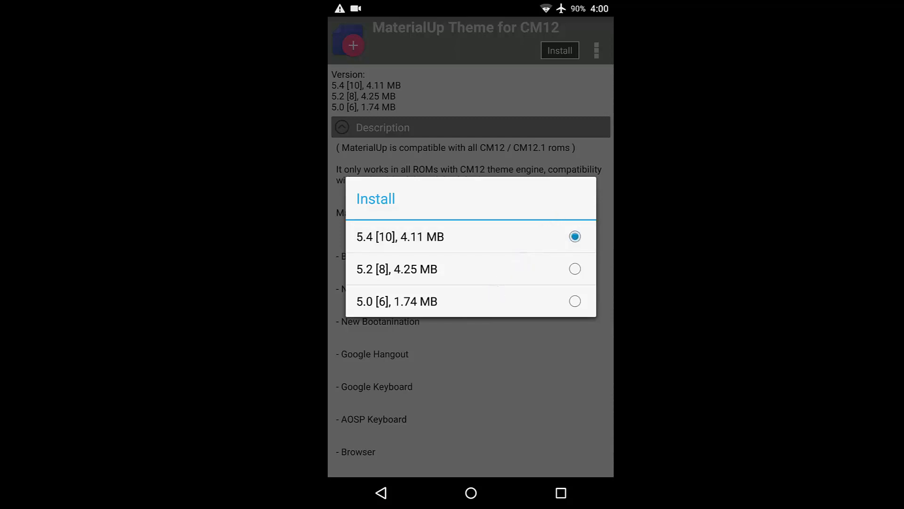
pyautogui.click(452, 236)
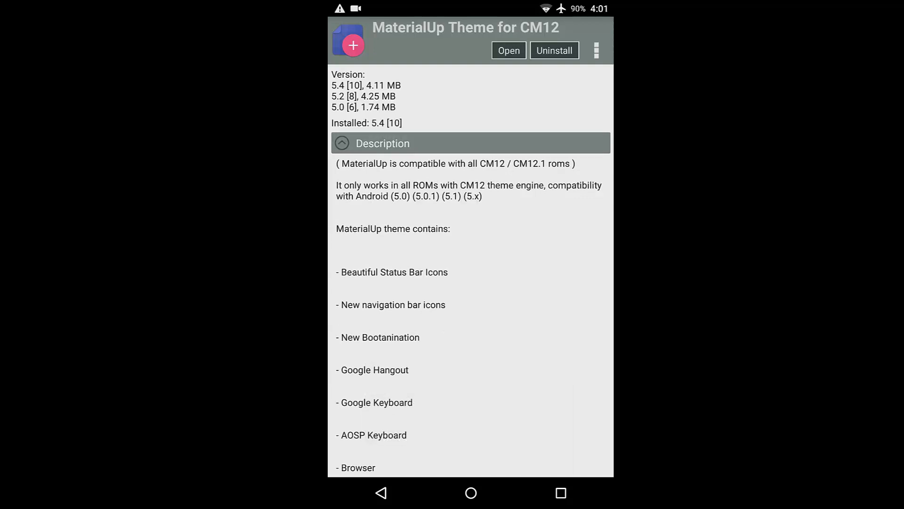
# Step: From the 'MaterialUp installed' notification, reach the MaterialUp card in Themes
pyautogui.click(509, 50)
pyautogui.moveTo(472, 7); pyautogui.dragTo(472, 233)
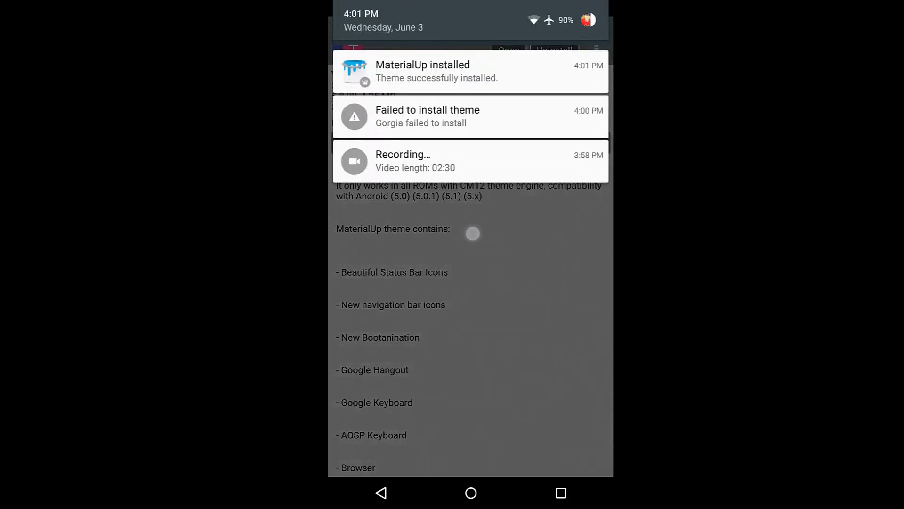
pyautogui.click(534, 68)
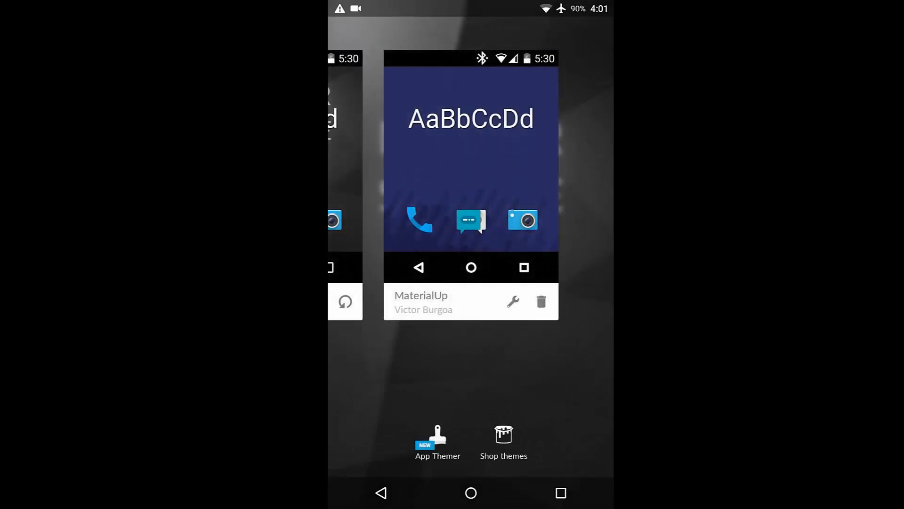
pyautogui.moveTo(537, 176); pyautogui.dragTo(396, 177)
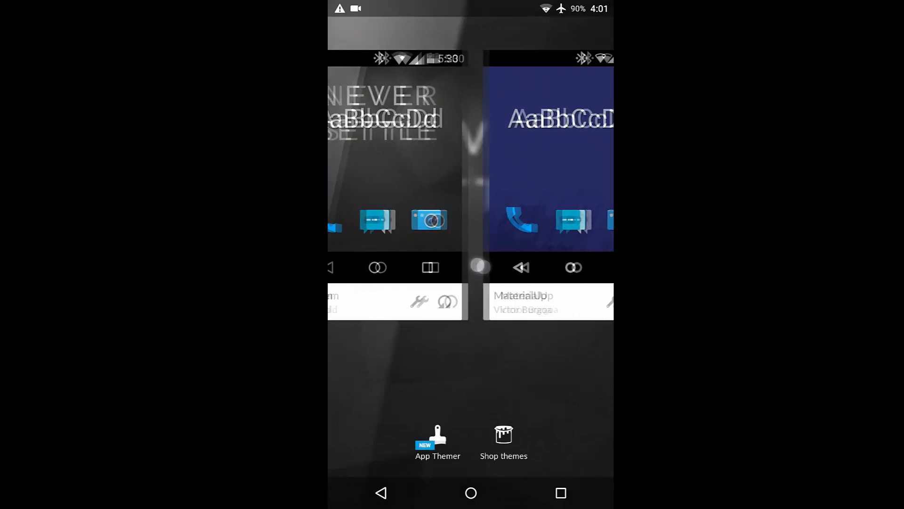
# Step: Apply the MaterialUp theme, confirming with the check mark, then return home
pyautogui.click(471, 162)
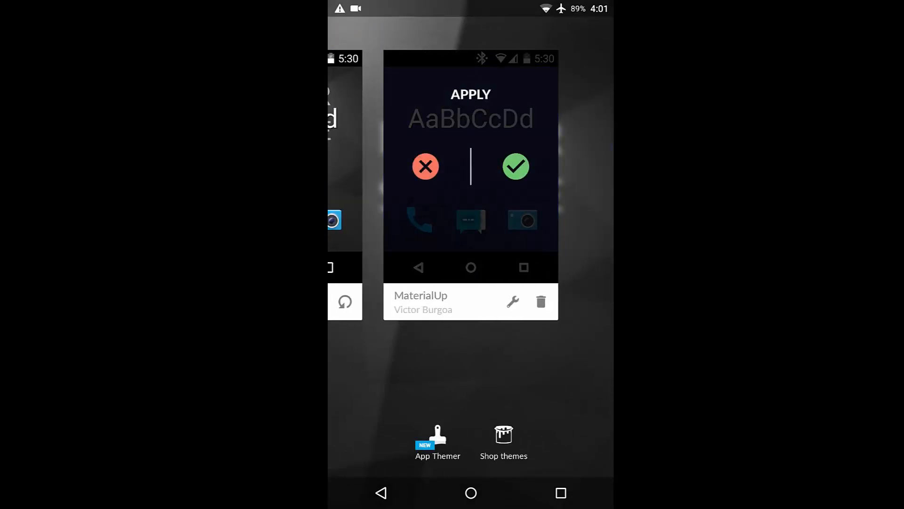
pyautogui.click(513, 301)
pyautogui.click(471, 163)
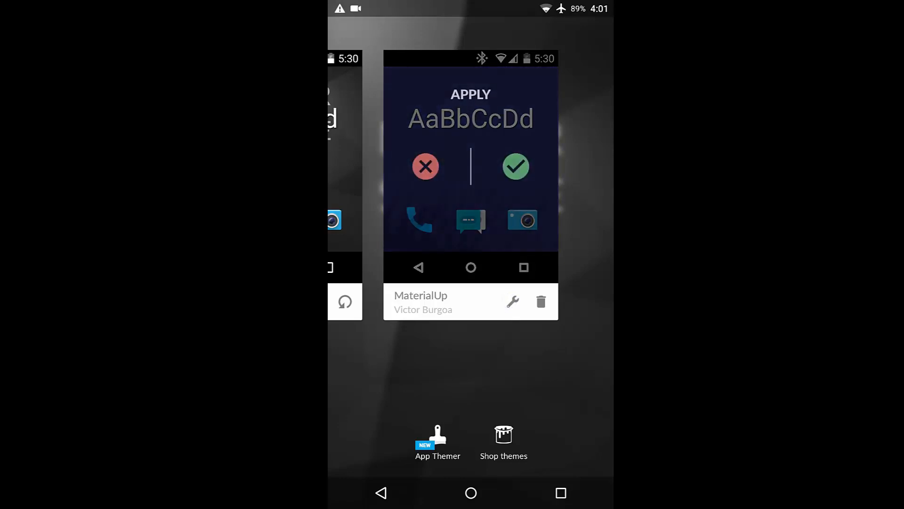
pyautogui.click(516, 166)
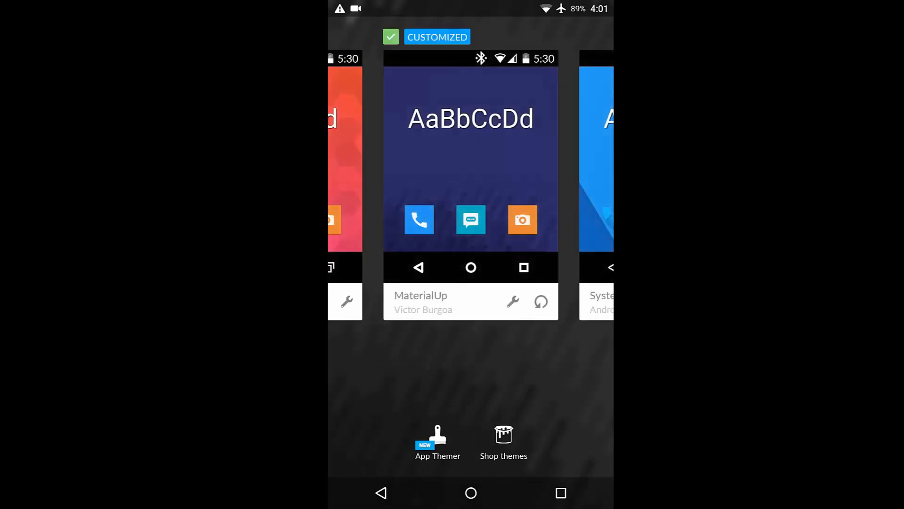
pyautogui.moveTo(565, 238); pyautogui.dragTo(434, 248)
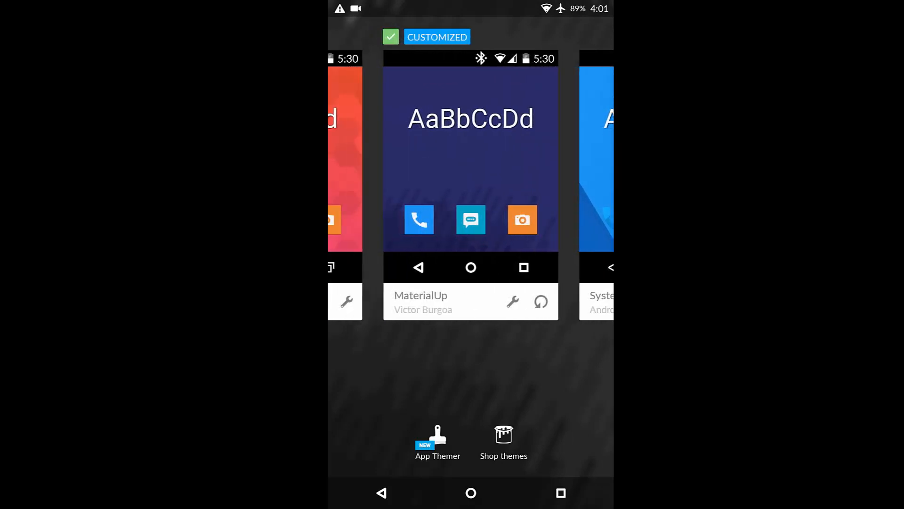
pyautogui.click(471, 492)
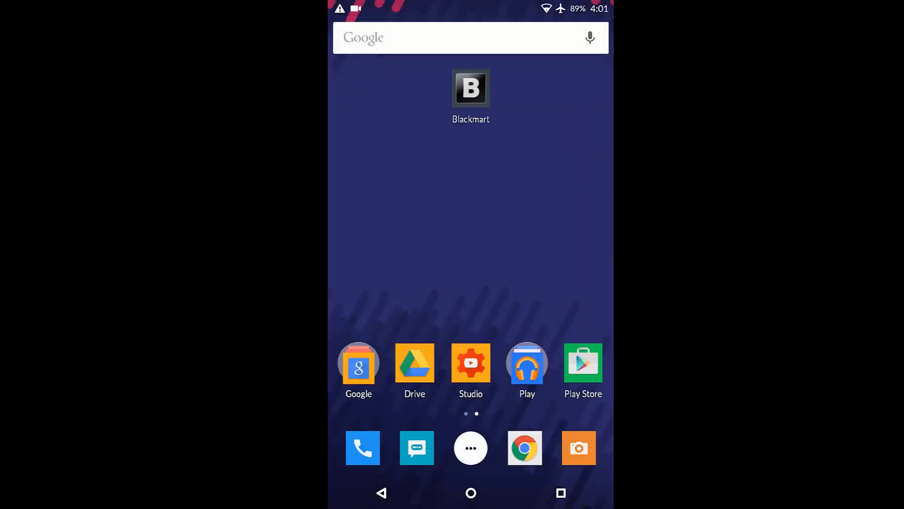
# Step: Look over the MaterialUp-styled app drawer pages and Settings
pyautogui.click(471, 448)
pyautogui.moveTo(558, 248)
pyautogui.mouseDown()
pyautogui.moveTo(382, 248)
pyautogui.moveTo(559, 247)
pyautogui.mouseUp()
pyautogui.click(471, 492)
pyautogui.moveTo(470, 4)
pyautogui.mouseDown()
pyautogui.moveTo(470, 353)
pyautogui.moveTo(470, 42)
pyautogui.mouseUp()
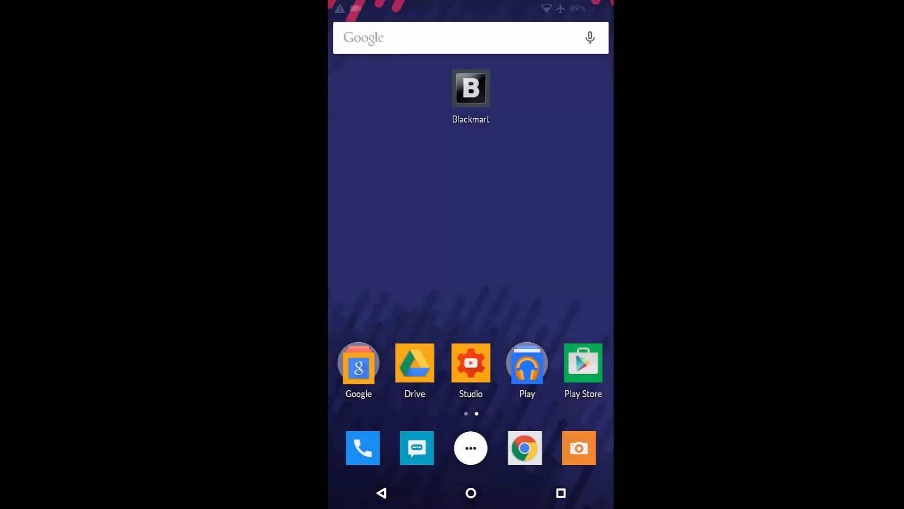
pyautogui.scroll(-5, 529, 256)
pyautogui.scroll(-5, 478, 356)
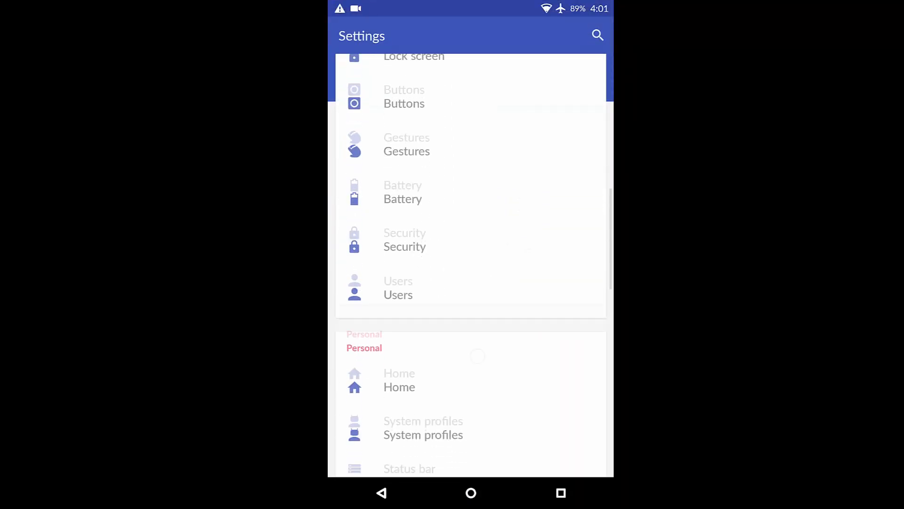
pyautogui.scroll(10, 471, 265)
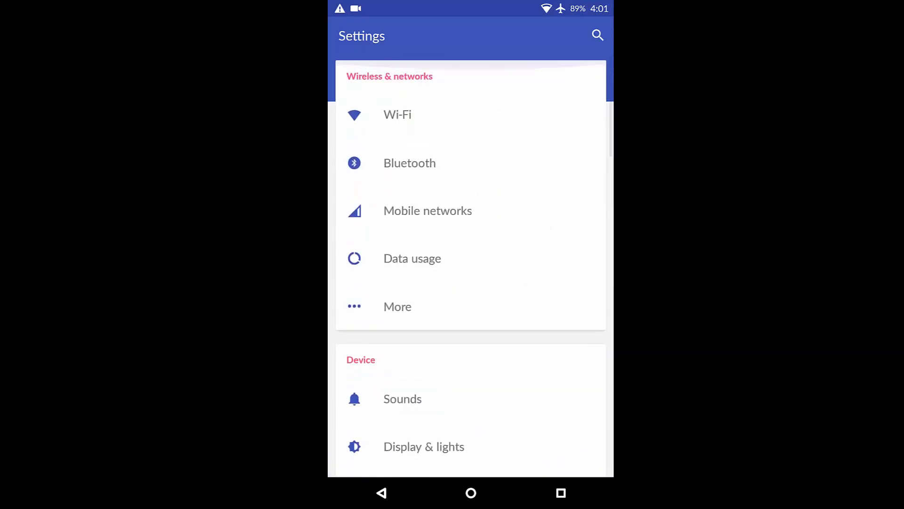
pyautogui.click(470, 492)
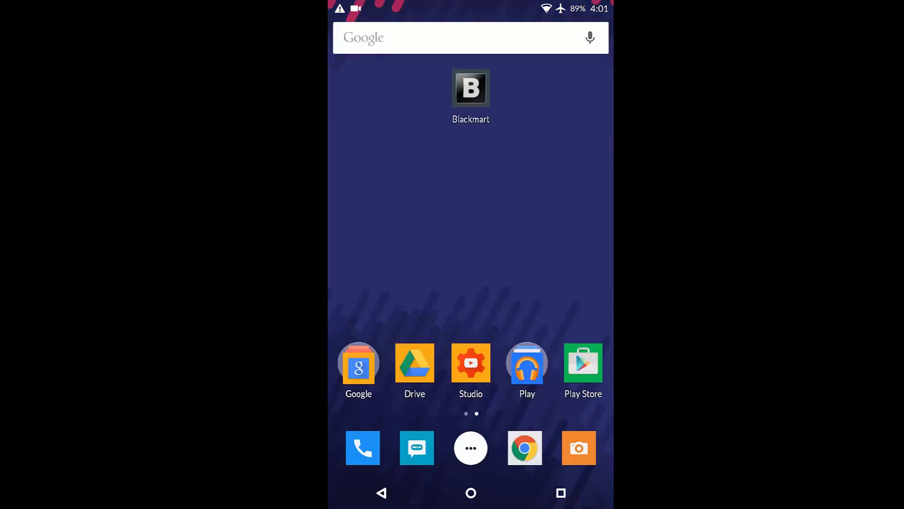
# Step: Relaunch Blackmart Alpha from the restyled home screen
pyautogui.click(471, 447)
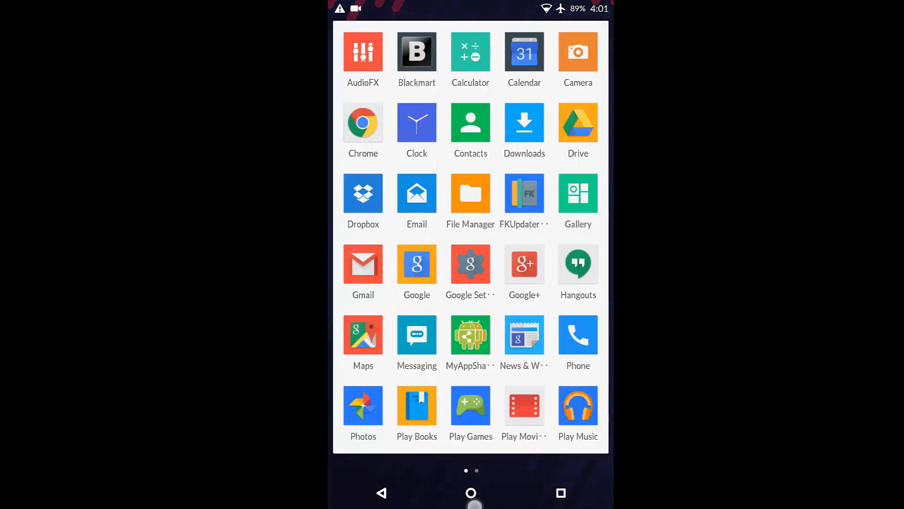
pyautogui.click(471, 493)
pyautogui.click(470, 88)
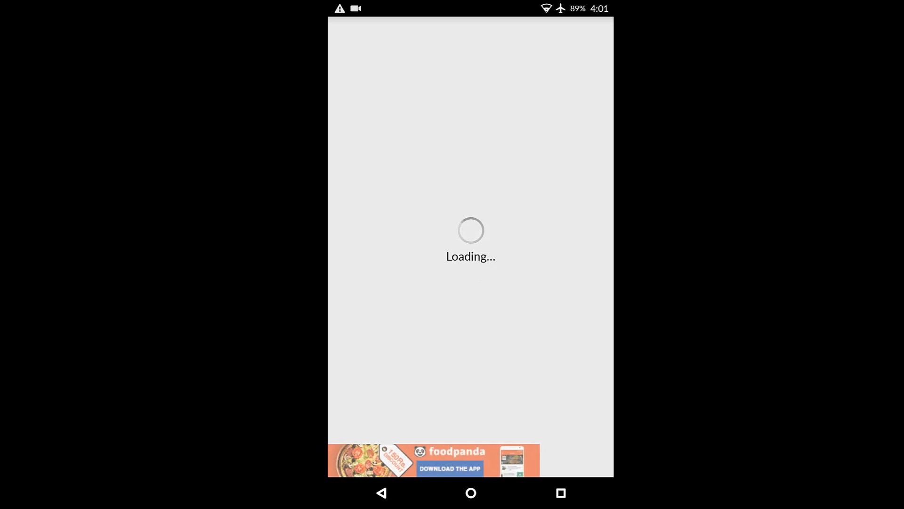
# Step: Browse further down the cm12 theme results, then leave Blackmart for home
pyautogui.click(382, 492)
pyautogui.scroll(-5, 471, 263)
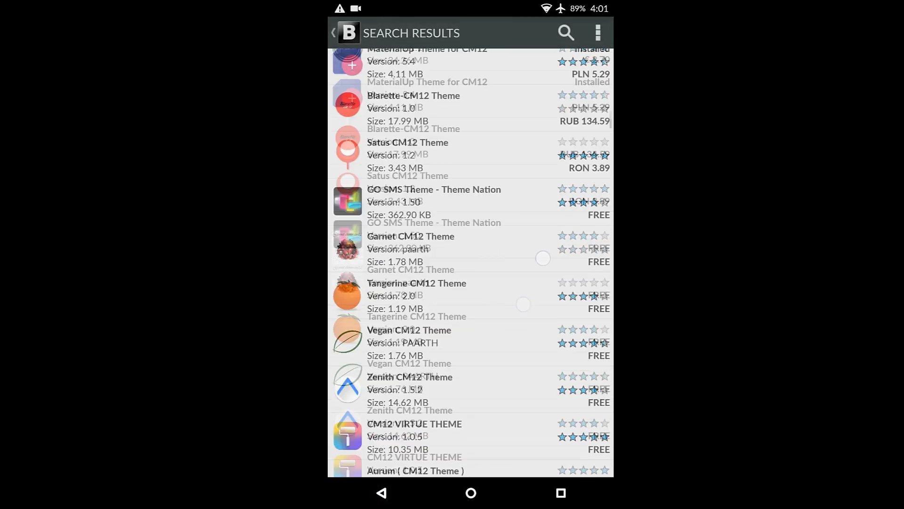
pyautogui.scroll(-5, 471, 263)
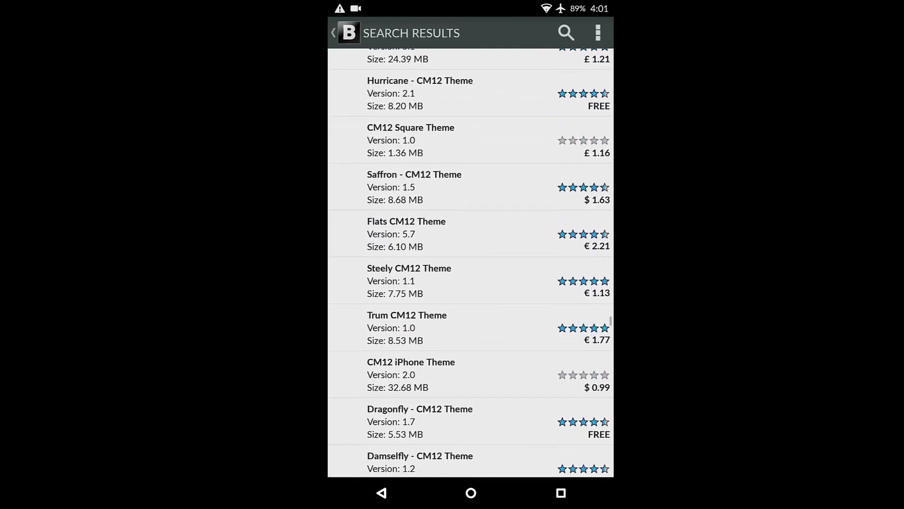
pyautogui.click(470, 492)
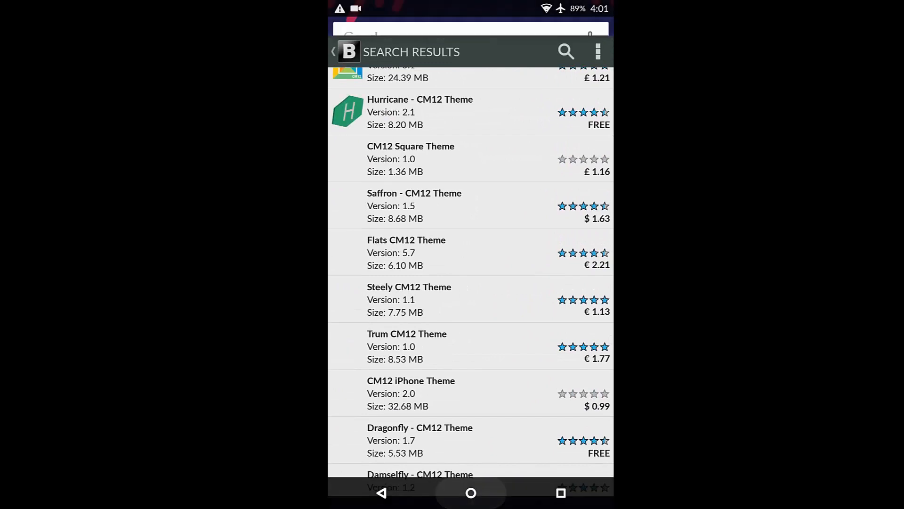